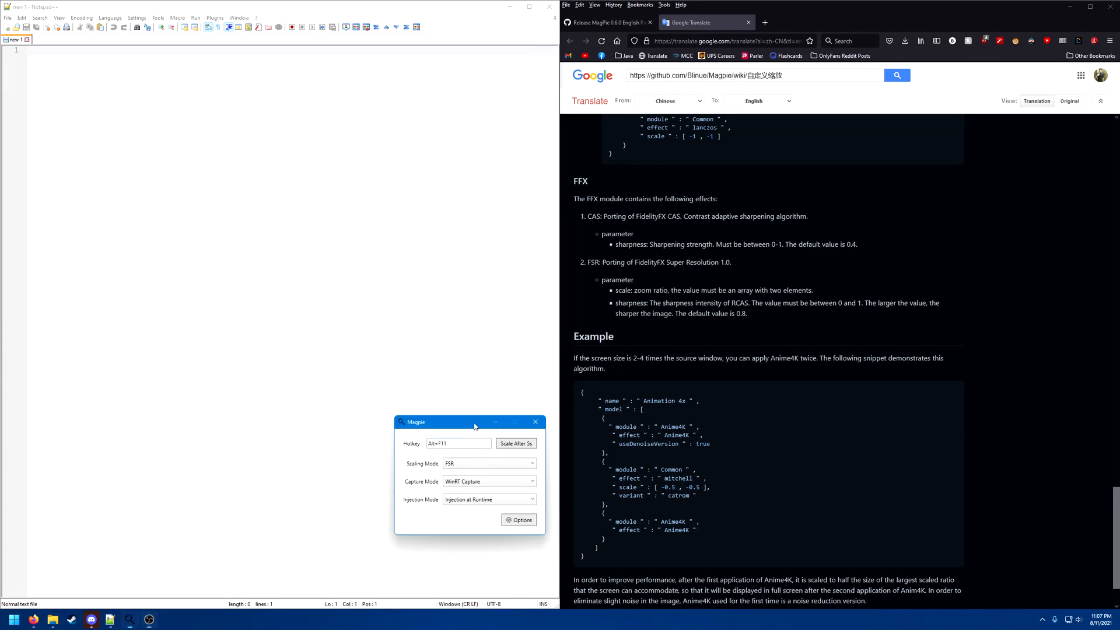
Bring Magpie forward and choose FSR as its scaling mode
left_click(479, 426)
mouse_move(437, 420)
left_mouse_down()
mouse_move(482, 394)
mouse_move(445, 380)
left_mouse_up()
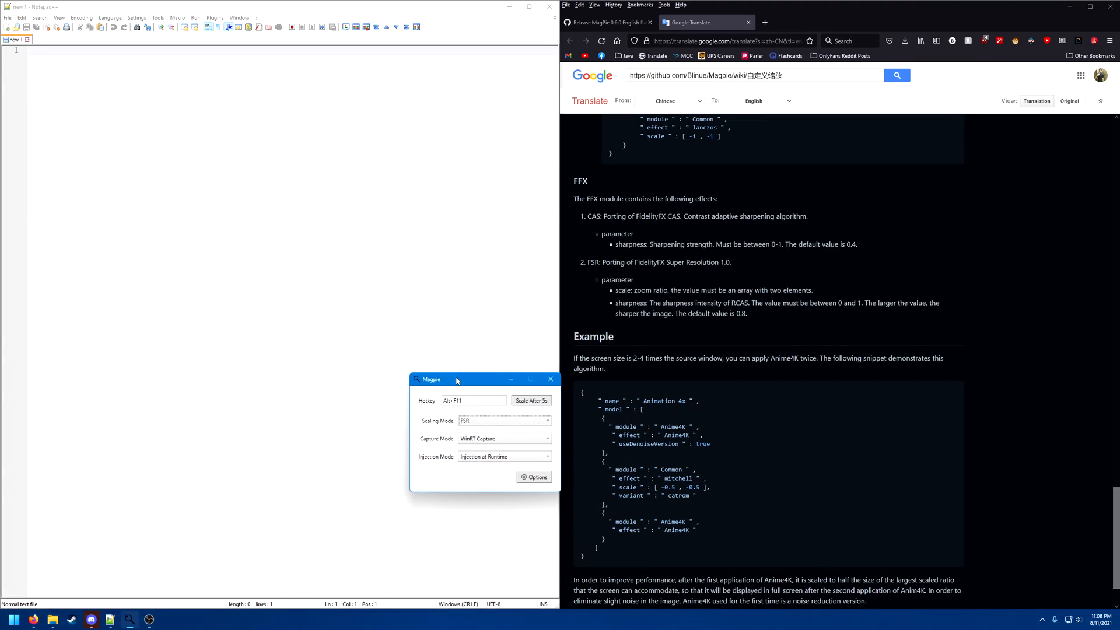
left_click(462, 422)
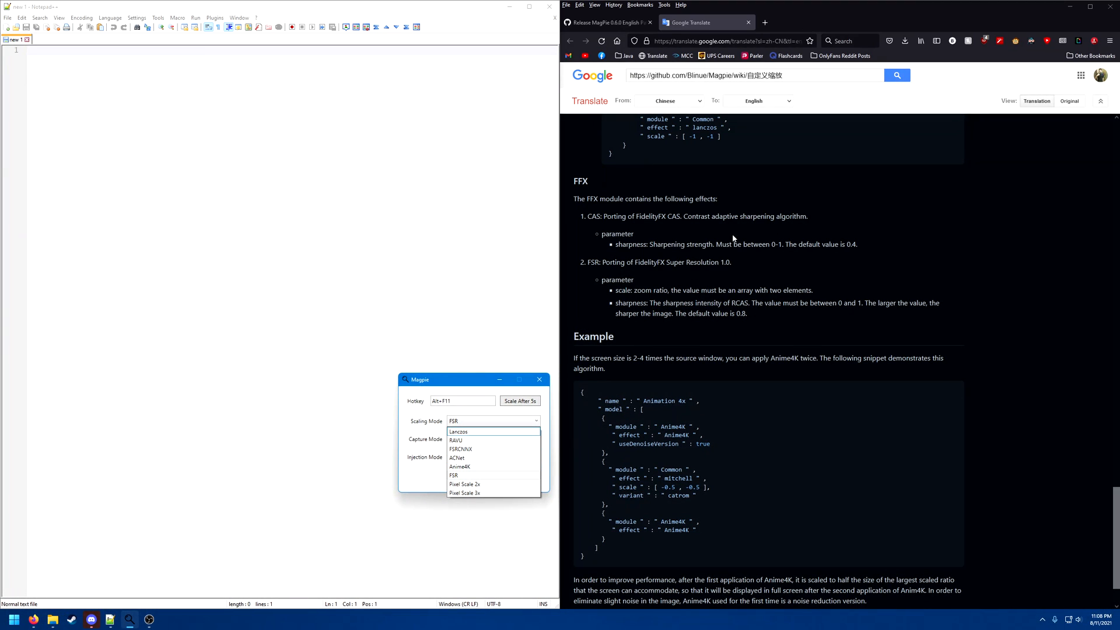
left_click(461, 476)
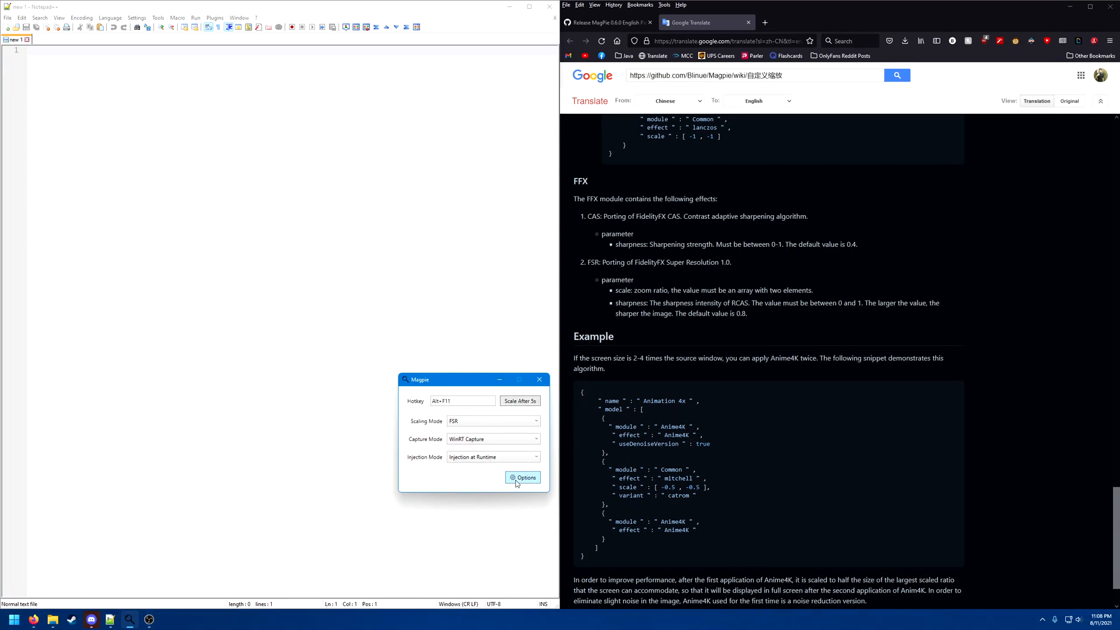
Browse the Options pages and launch Open Scale Config from the Zoom page
left_click(515, 481)
left_click(52, 65)
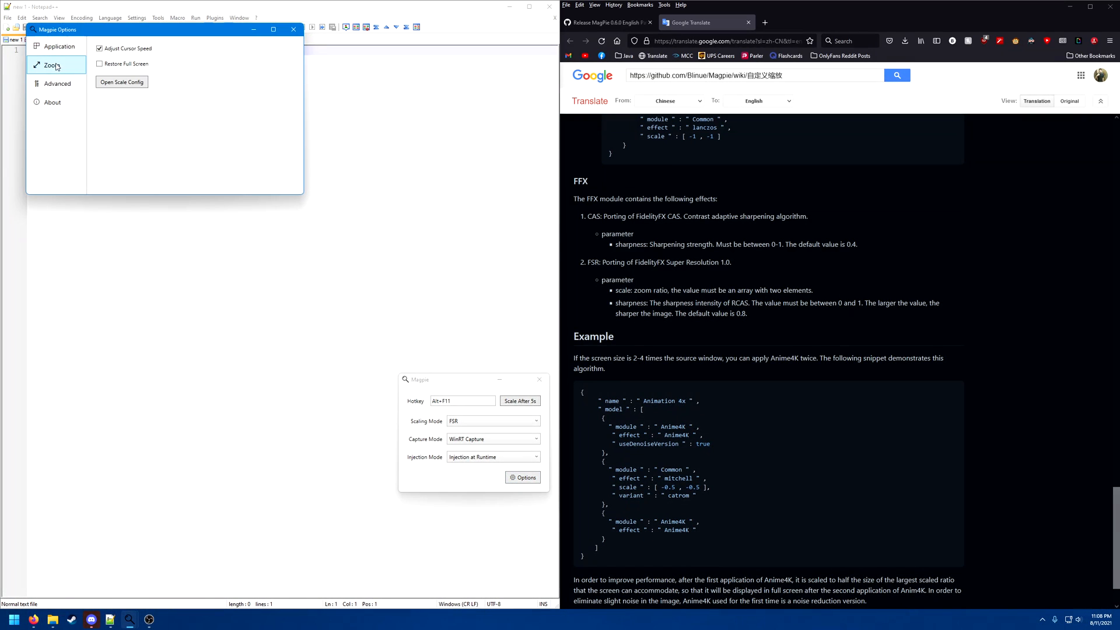
left_click(56, 83)
left_click(53, 103)
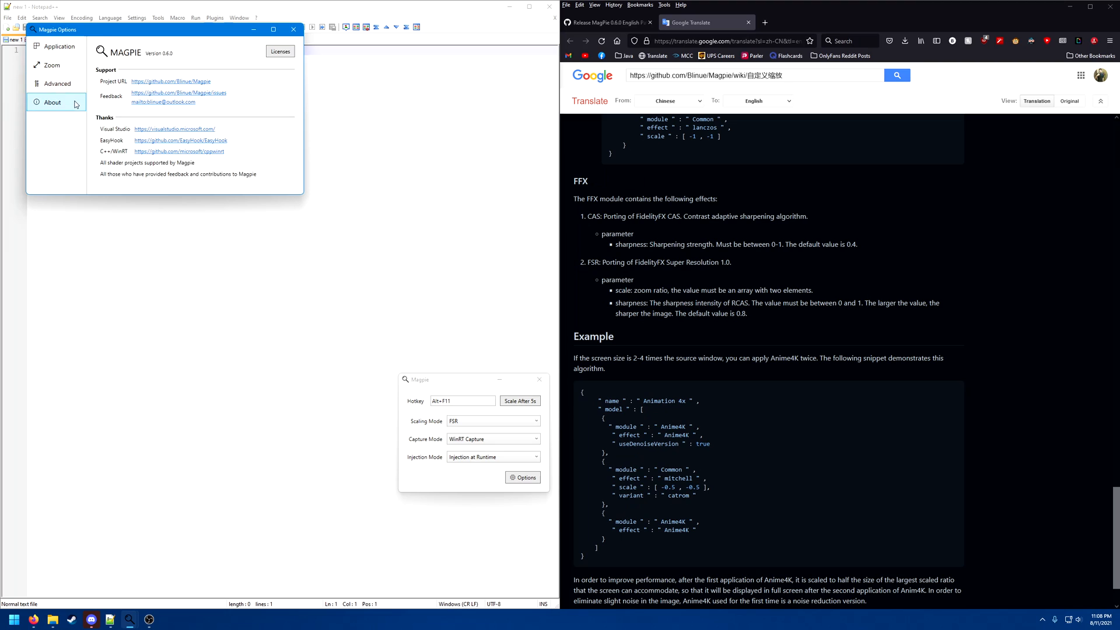
left_click(52, 65)
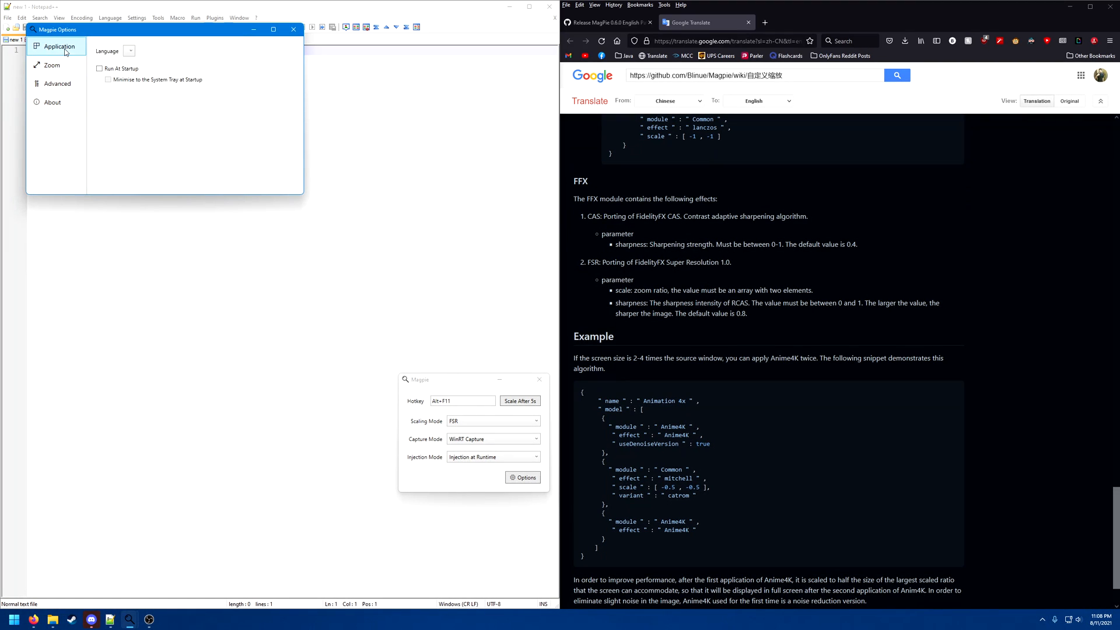
left_click(51, 65)
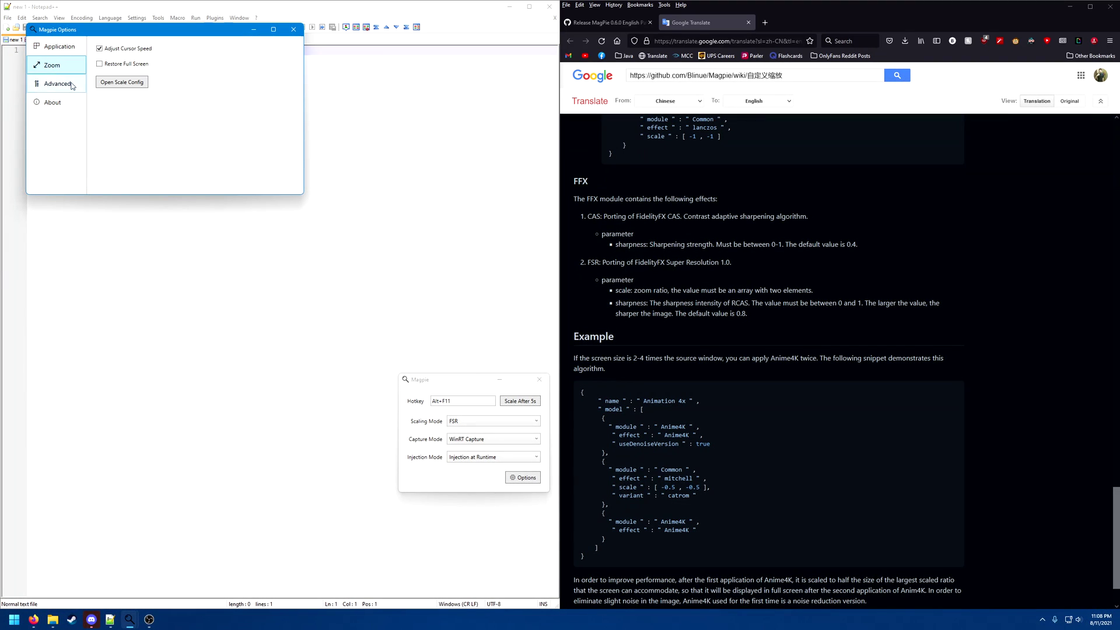
left_click(112, 86)
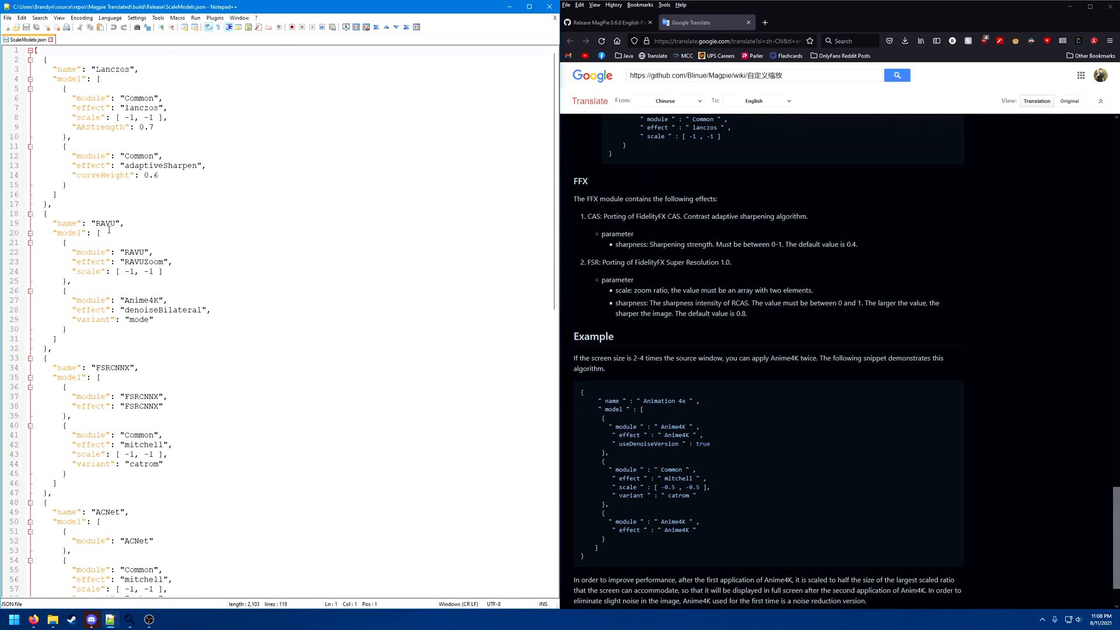
scroll(105, 219, "down", 13)
scroll(113, 222, "down", 4)
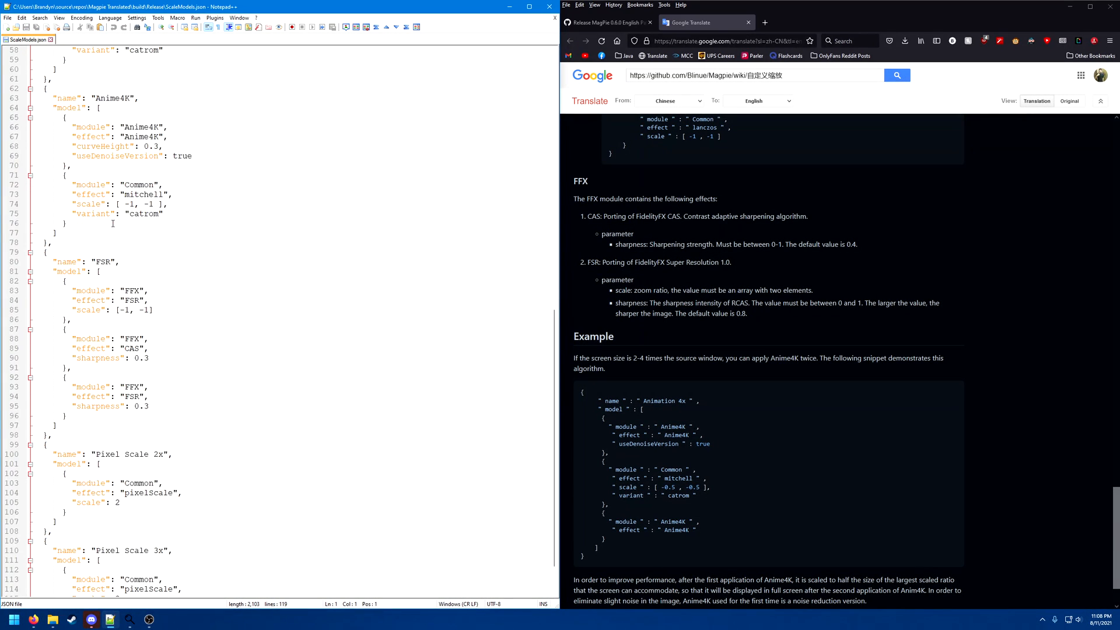
scroll(106, 262, "down", 3)
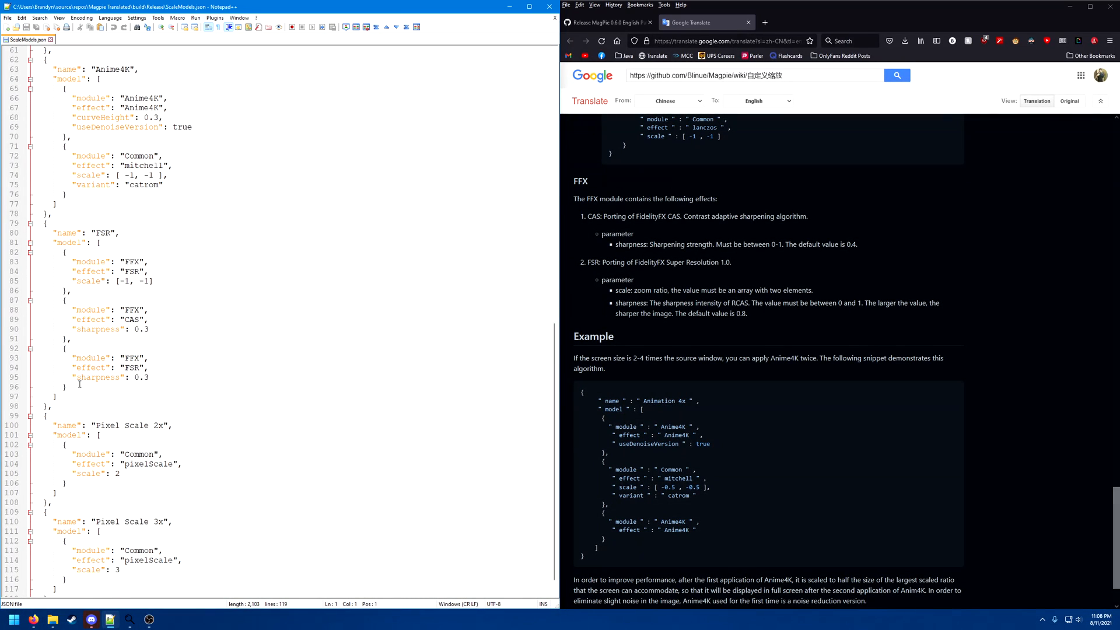
left_click_drag(80, 385, 74, 290)
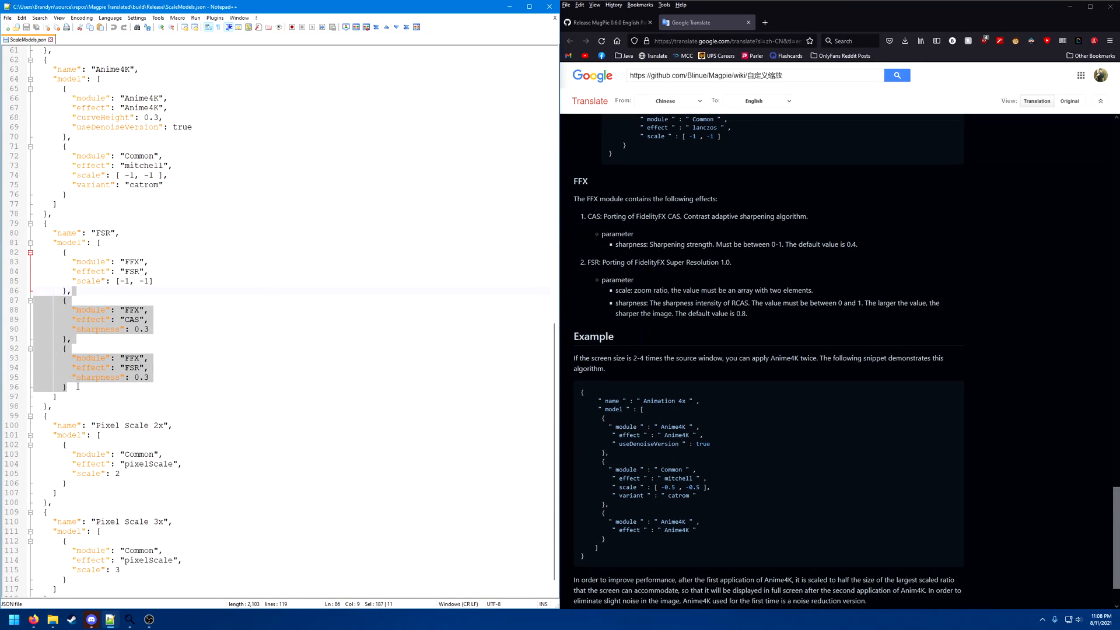
left_click_drag(66, 388, 67, 302)
left_click(149, 386)
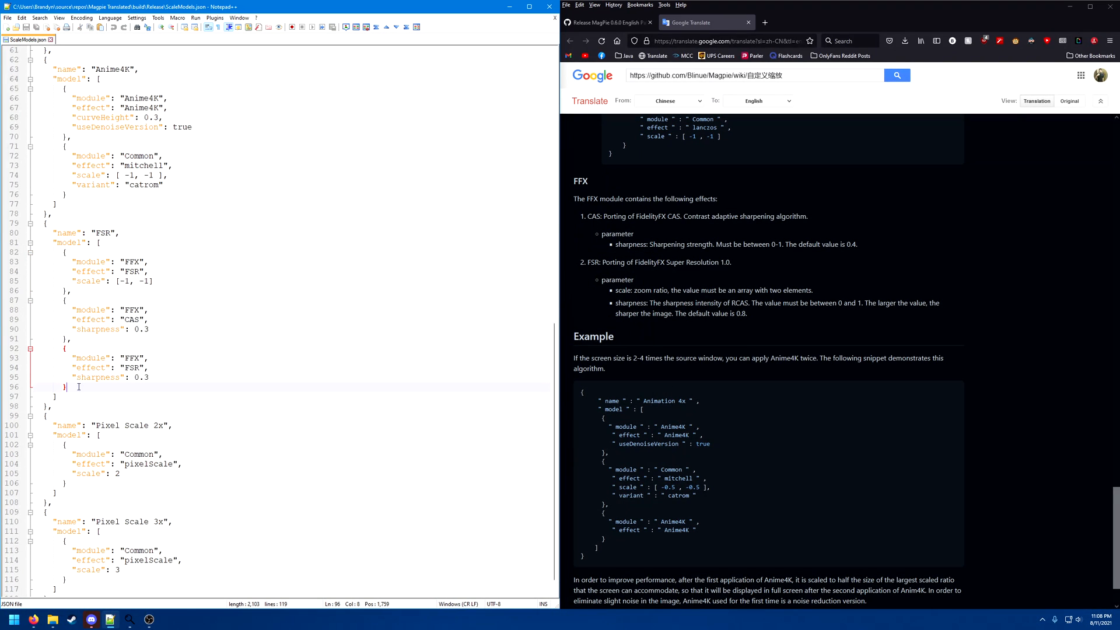
left_click_drag(67, 388, 67, 292)
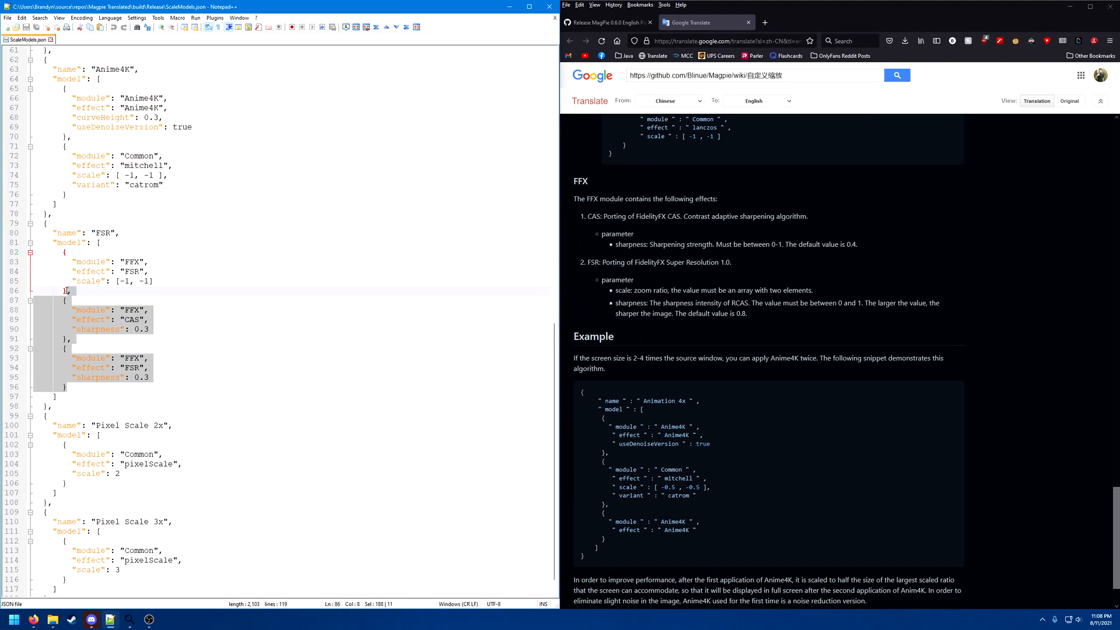
key("Delete")
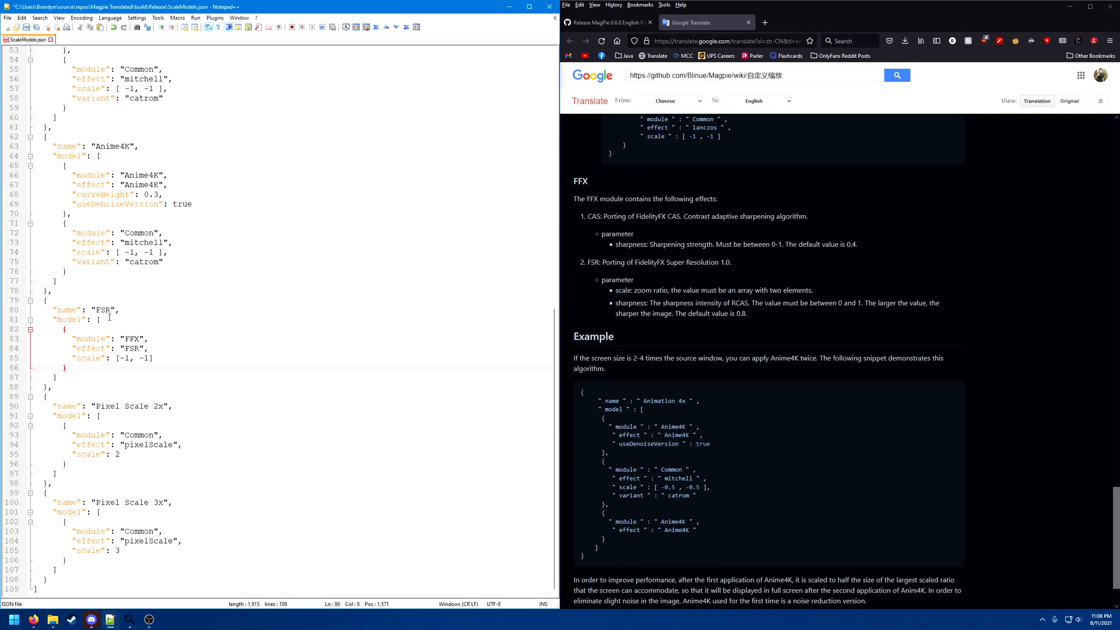
key("ctrl+z")
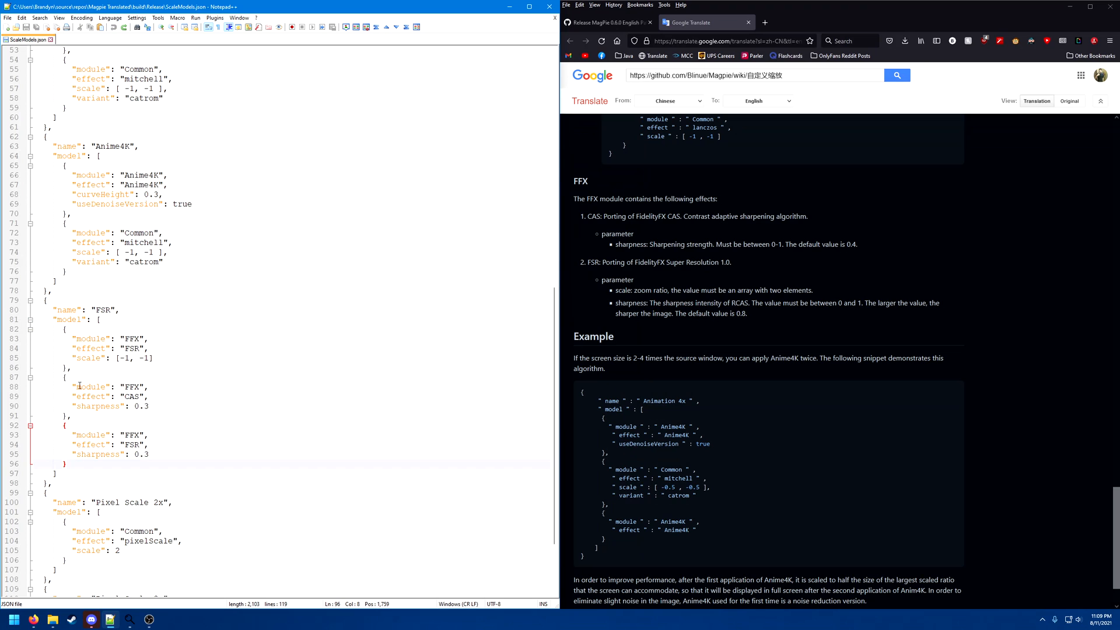
mouse_move(761, 474)
scroll(691, 396, "up", 1)
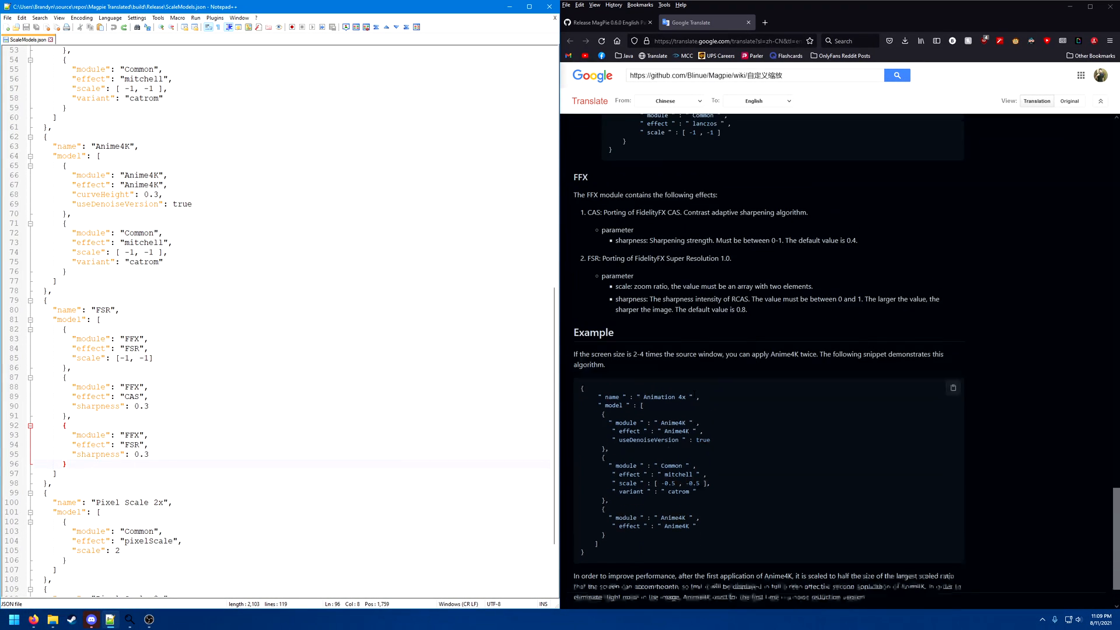
scroll(691, 395, "up", 1)
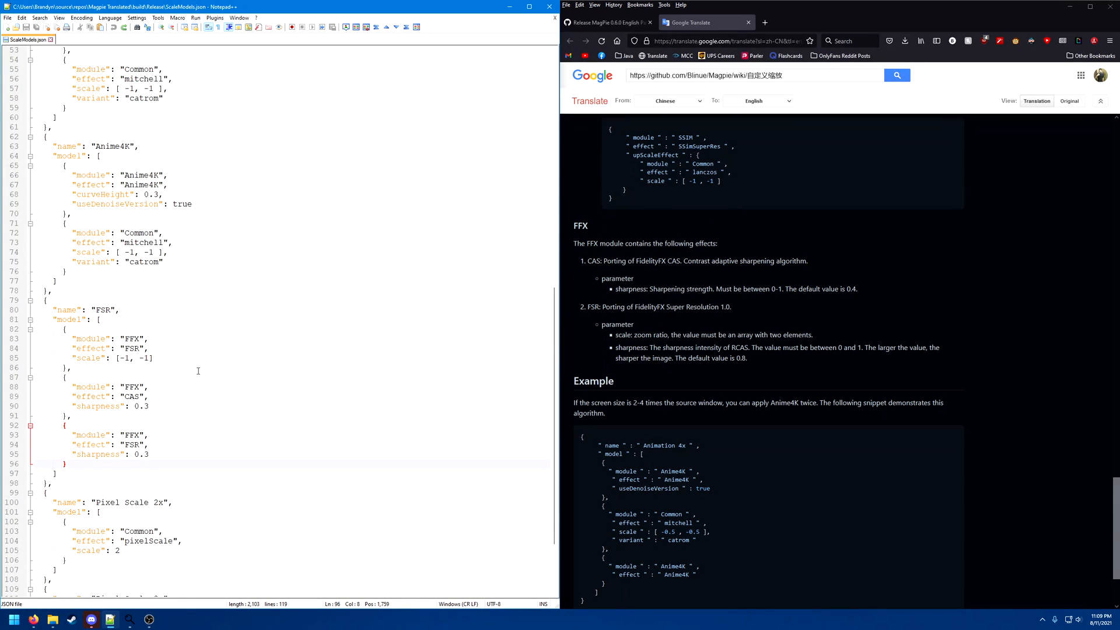
Check the FFX module wording against the wiki and edit the CAS line of the FSR entry
left_click_drag(72, 387, 110, 388)
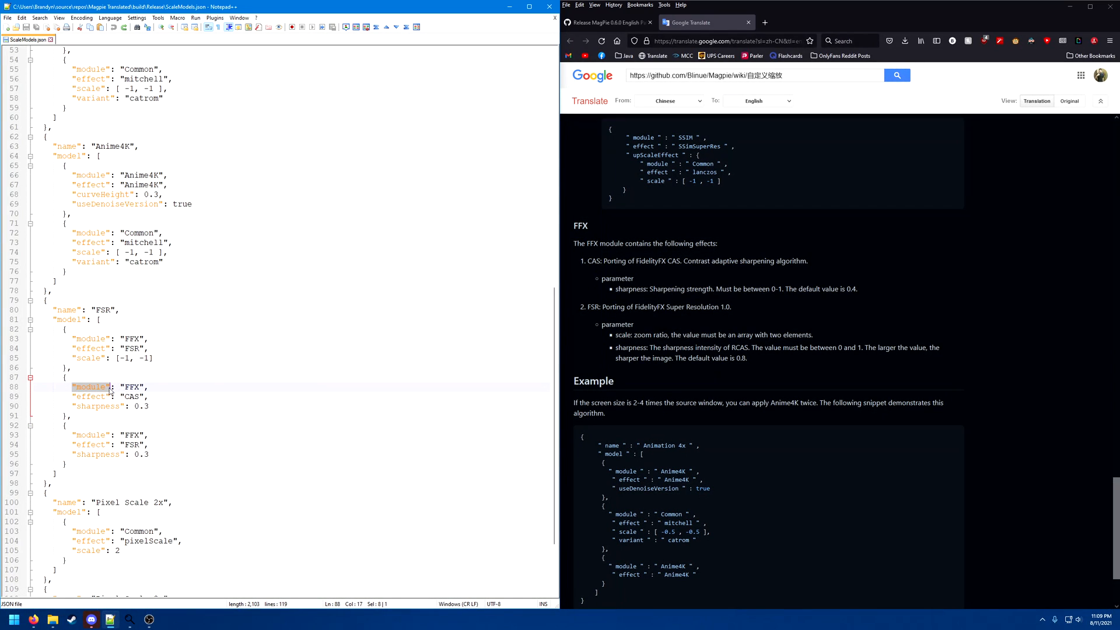
left_click(578, 231)
double_click(581, 225)
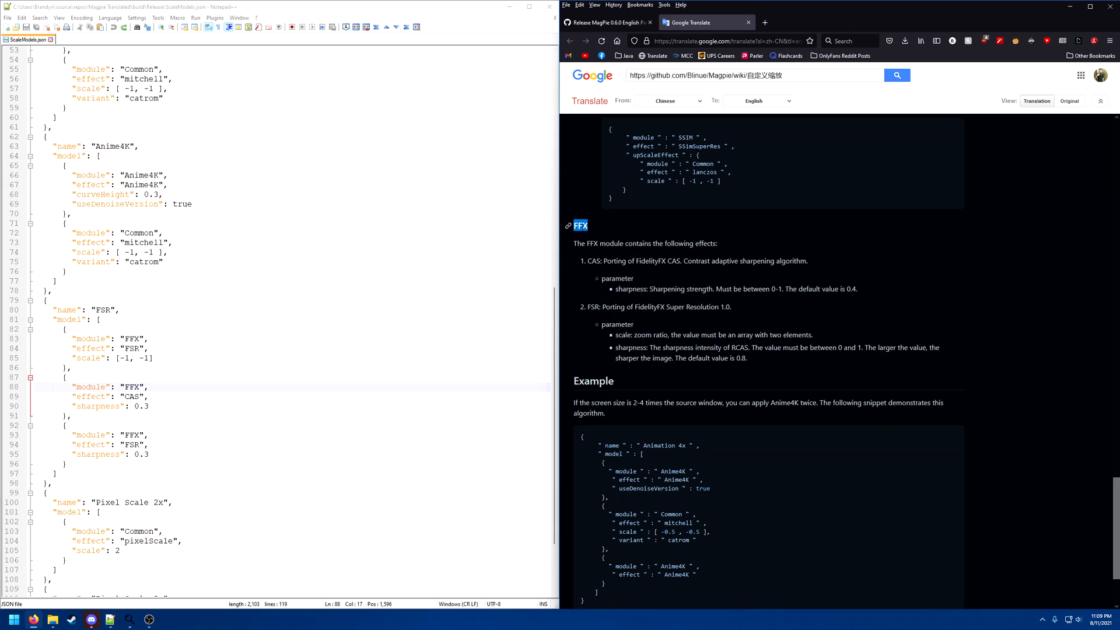
left_click(602, 254)
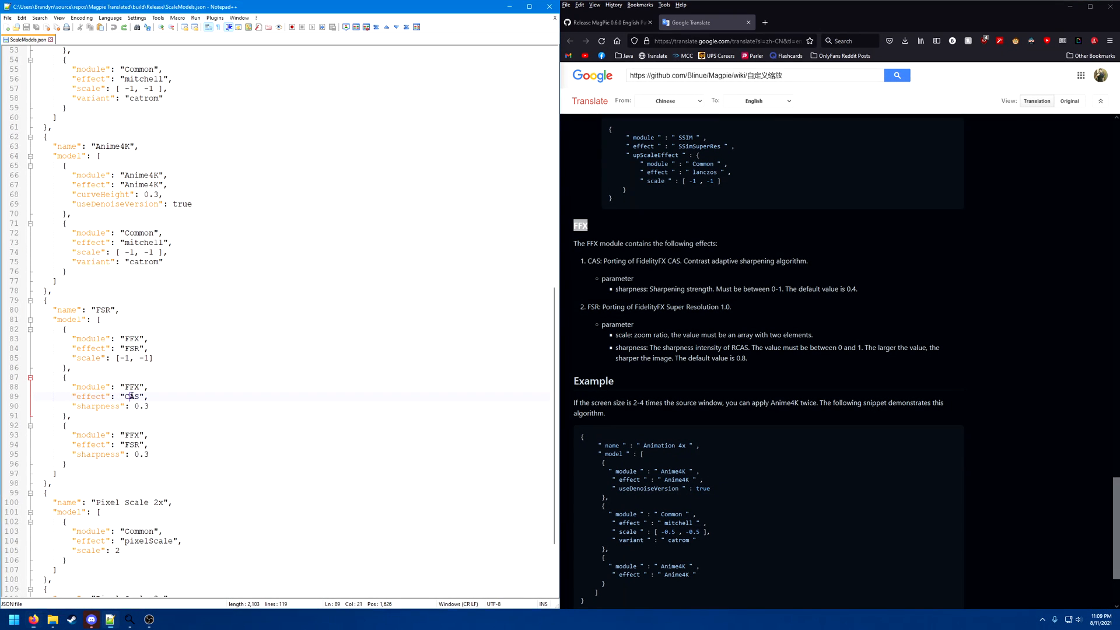
left_click(147, 397)
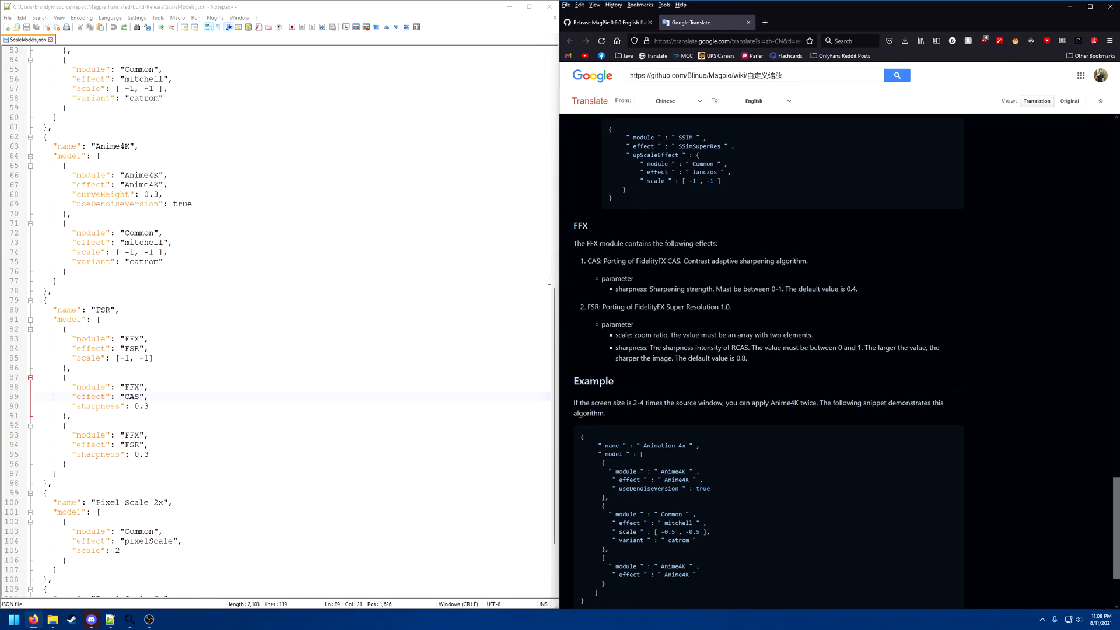
left_click(136, 397)
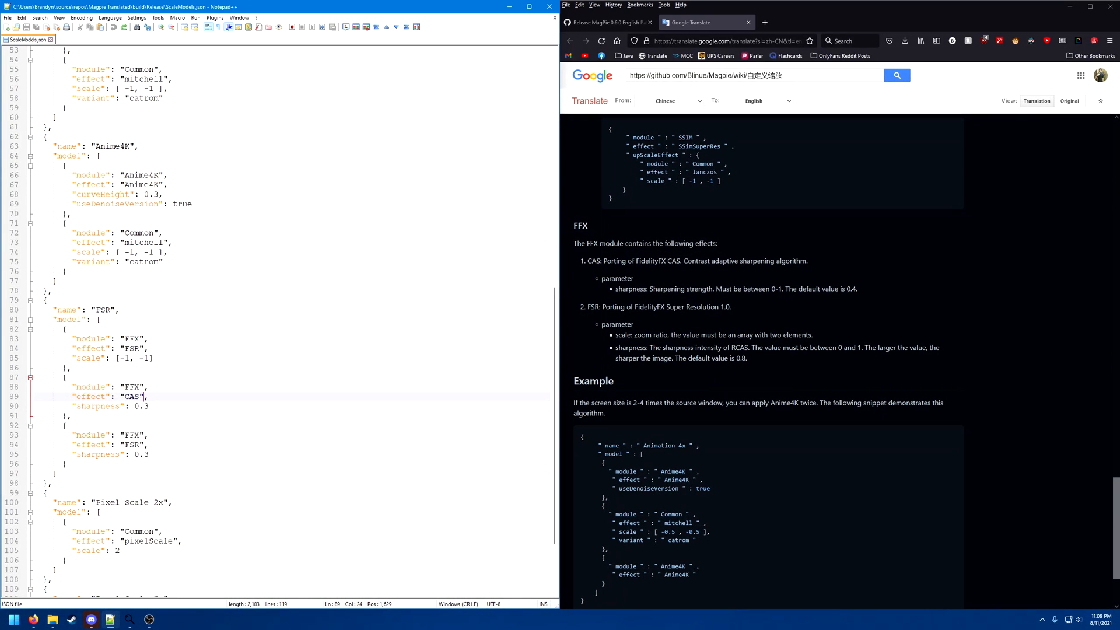
Verify the meaning of 'sharpness' on the wiki and keep the CAS sharpness at 0.3
double_click(628, 290)
left_click(899, 284)
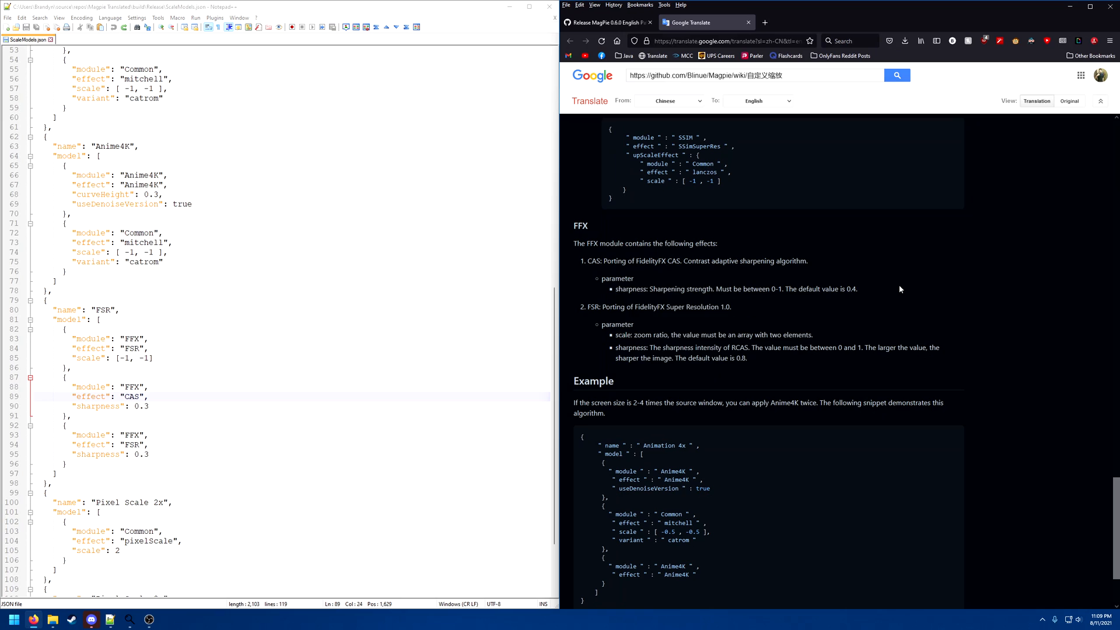
left_click(175, 408)
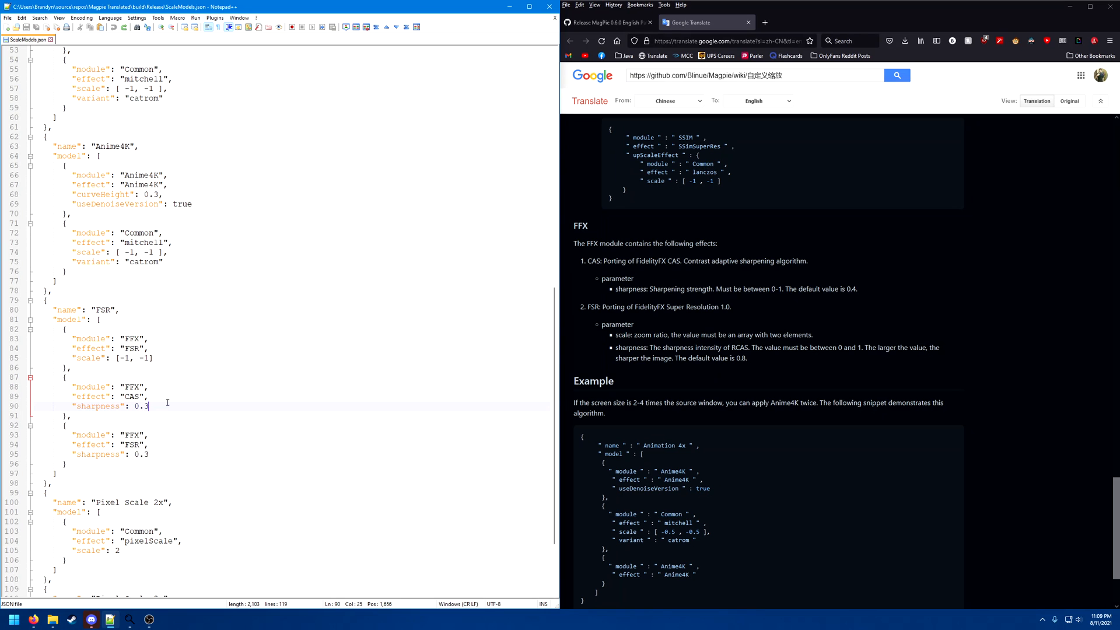
Compare the wiki's original FSR text, then settle on the FSR sharpness line at 0.3
double_click(595, 307)
left_click(601, 307)
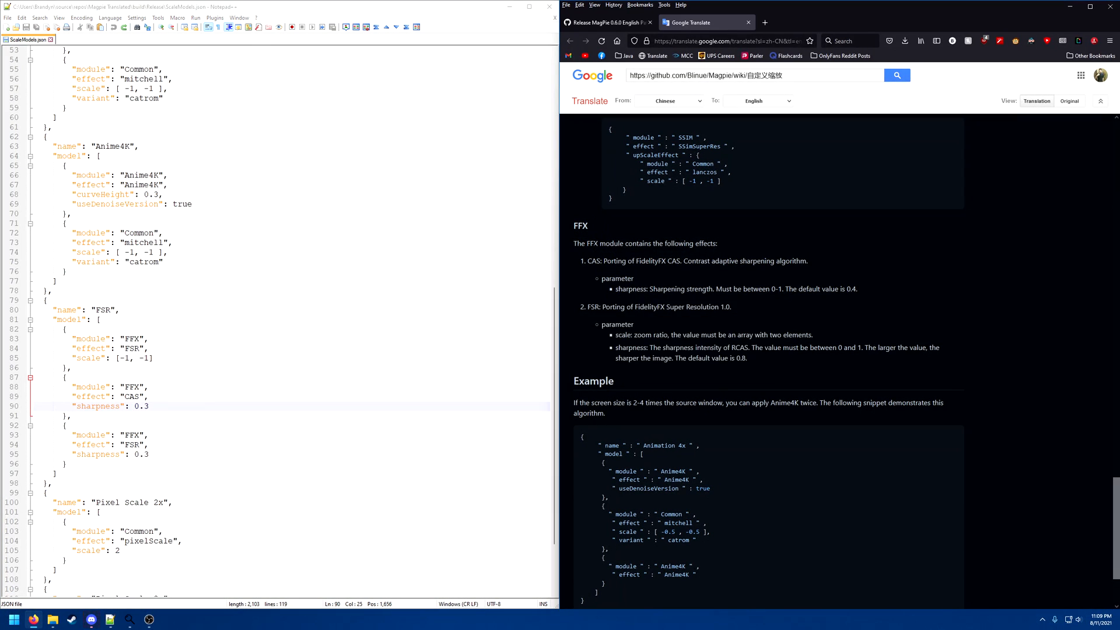
double_click(595, 307)
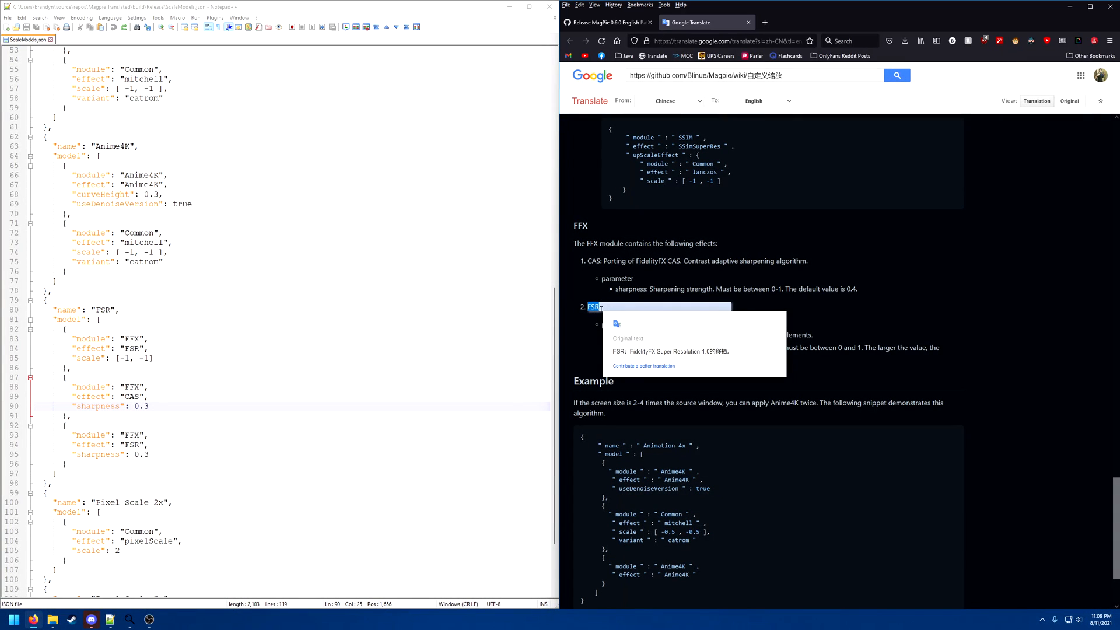
left_click(604, 342)
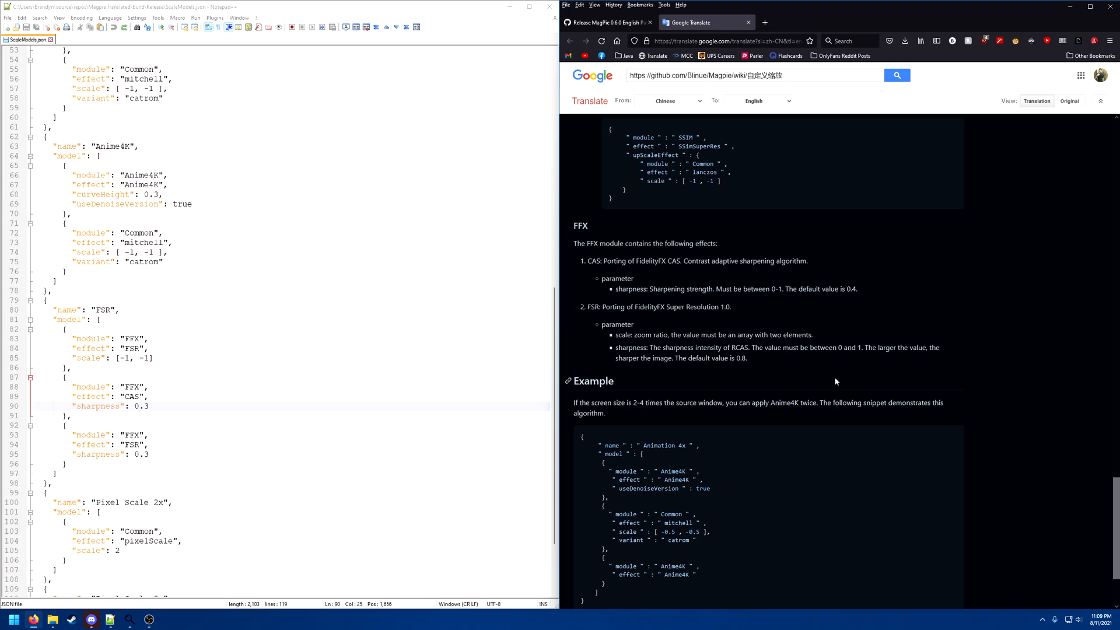
left_click(157, 453)
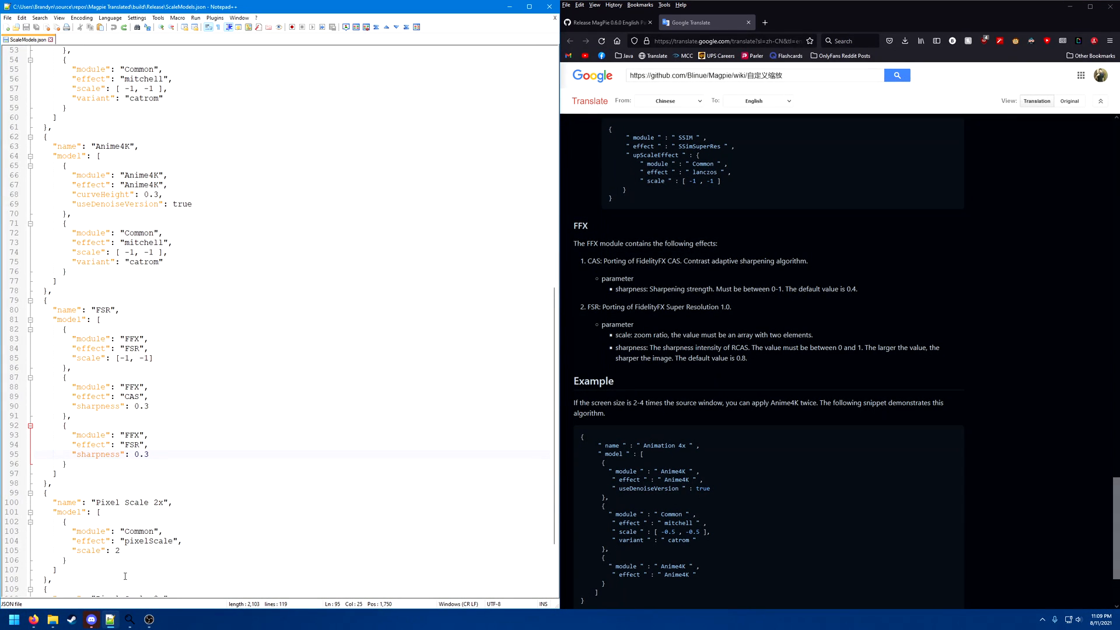
mouse_move(110, 620)
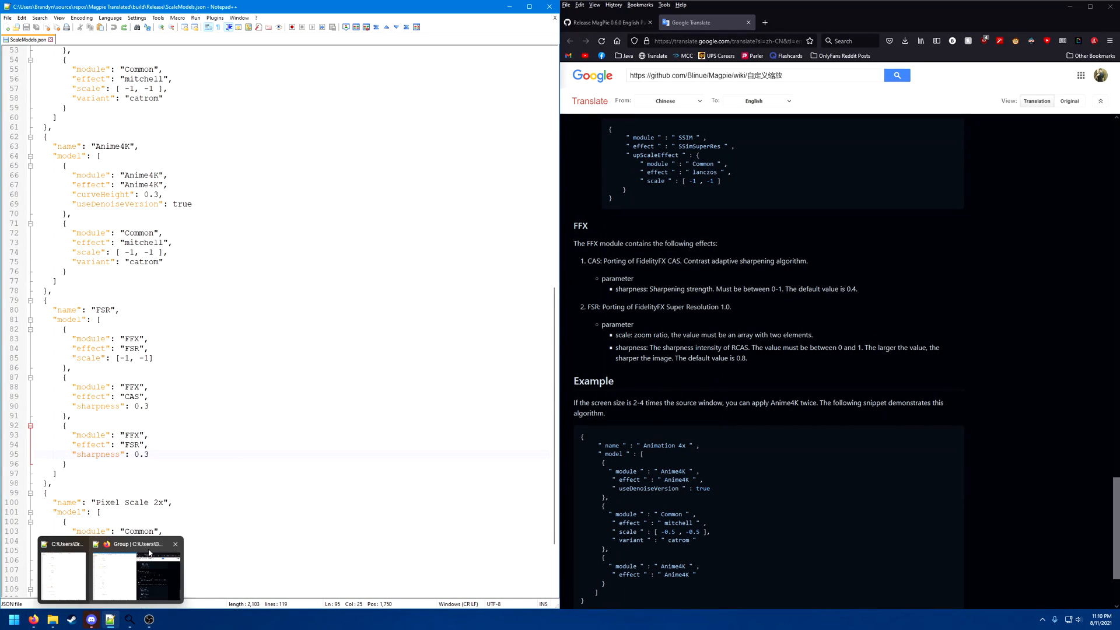
Bring Magpie's FSR dialog forward with the editor and browser restored behind it
left_click(116, 574)
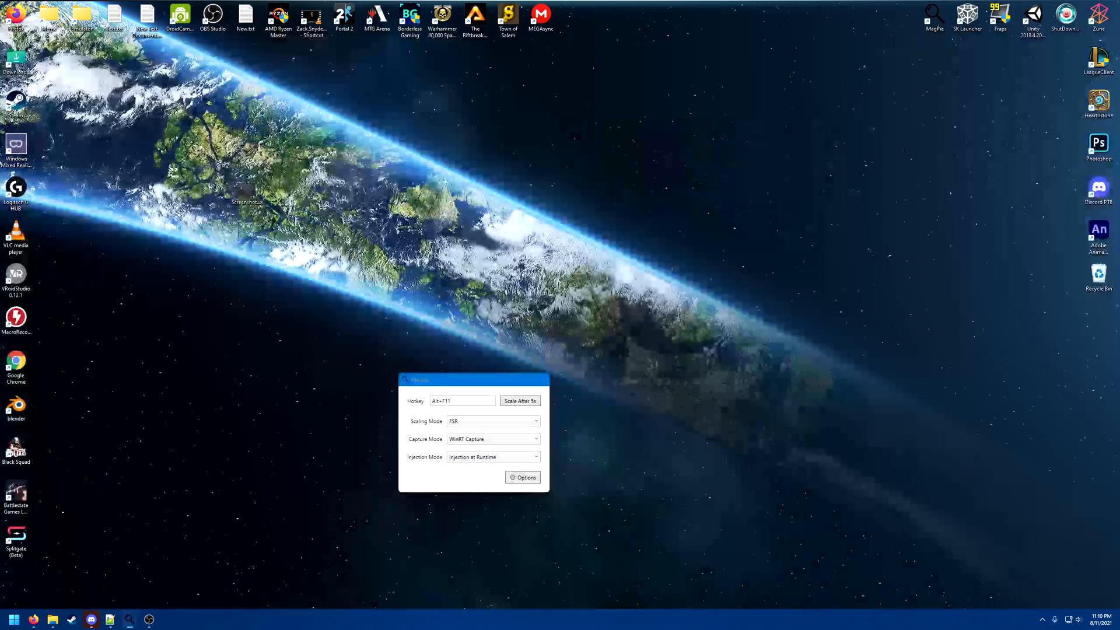
key("super+d")
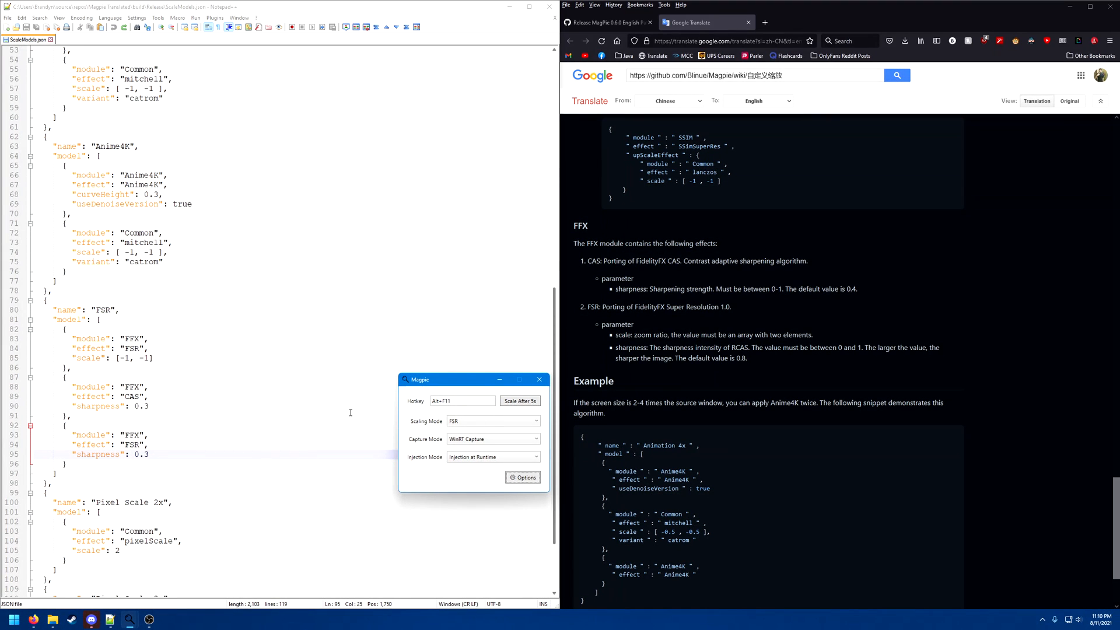
scroll(199, 472, "down", 1)
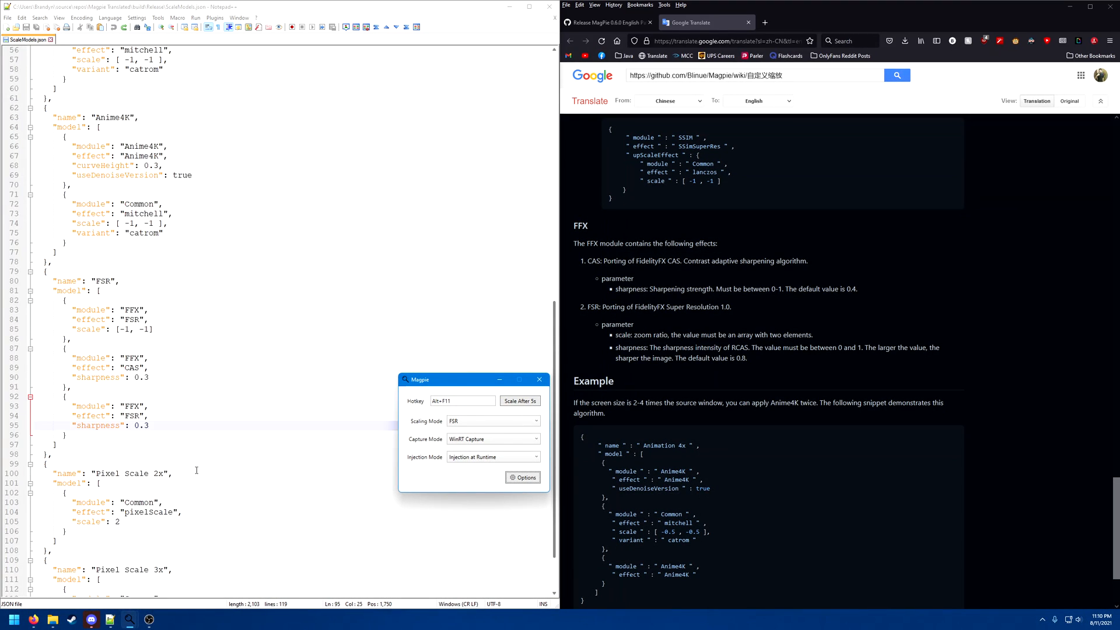
Review the FSR entry's FFX blocks, then show the MagPie 0.6.0 English Patch release page
left_click(83, 435)
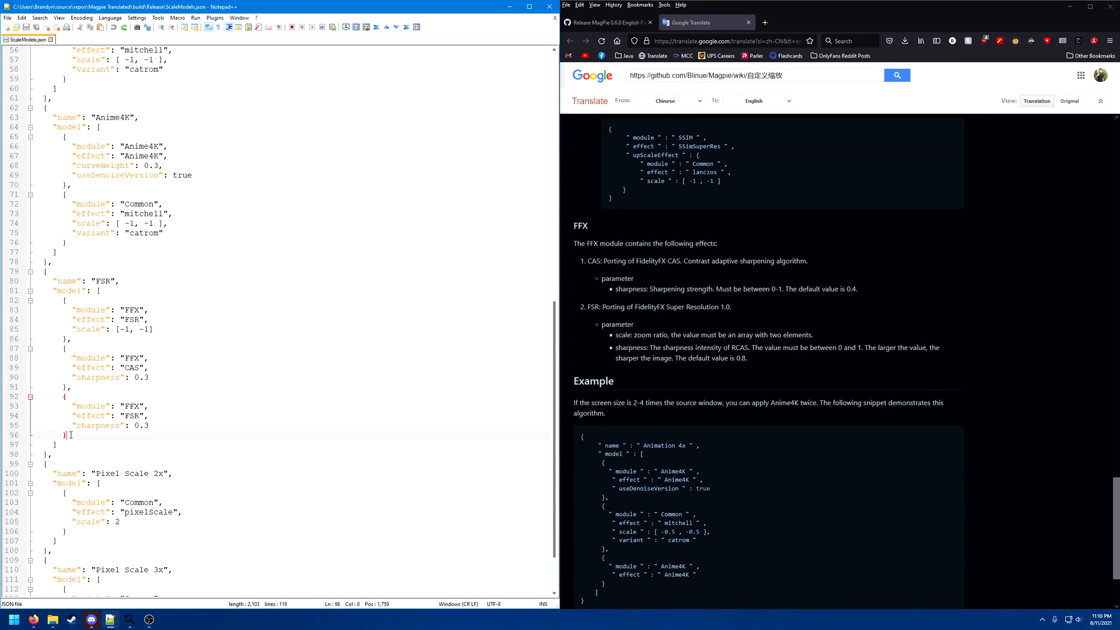
left_click(76, 340)
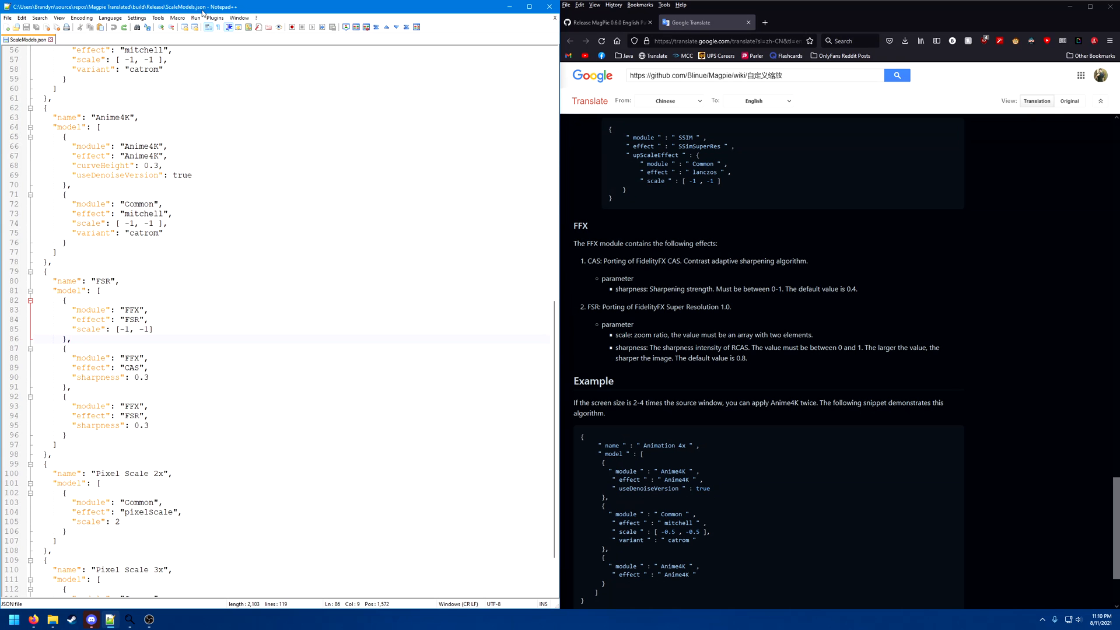
scroll(129, 406, "down", 1)
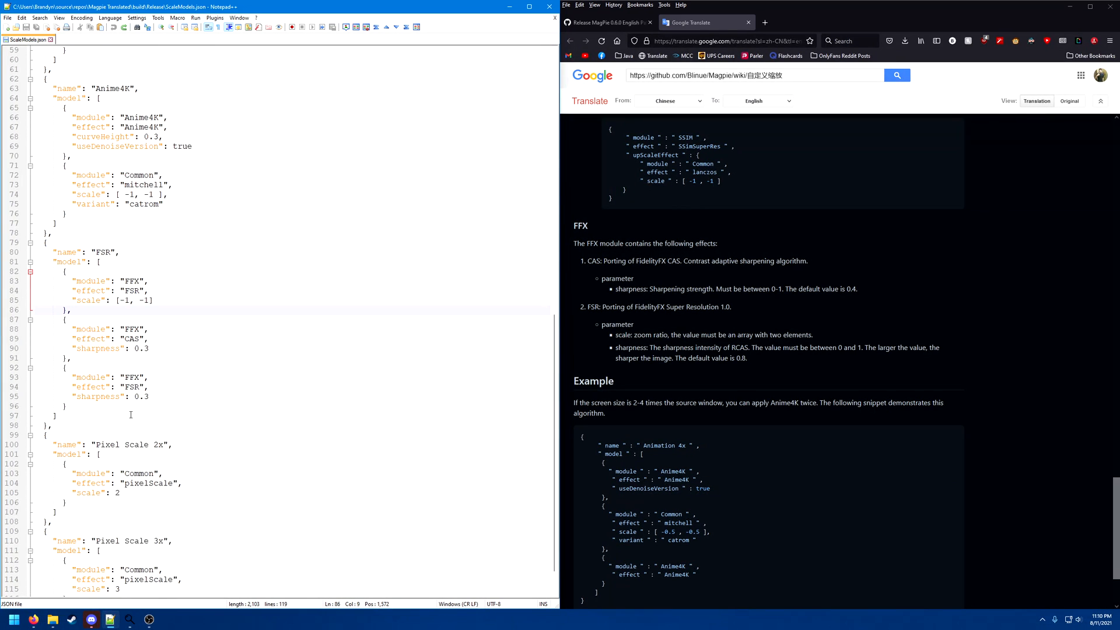
left_click(128, 406)
left_click(617, 23)
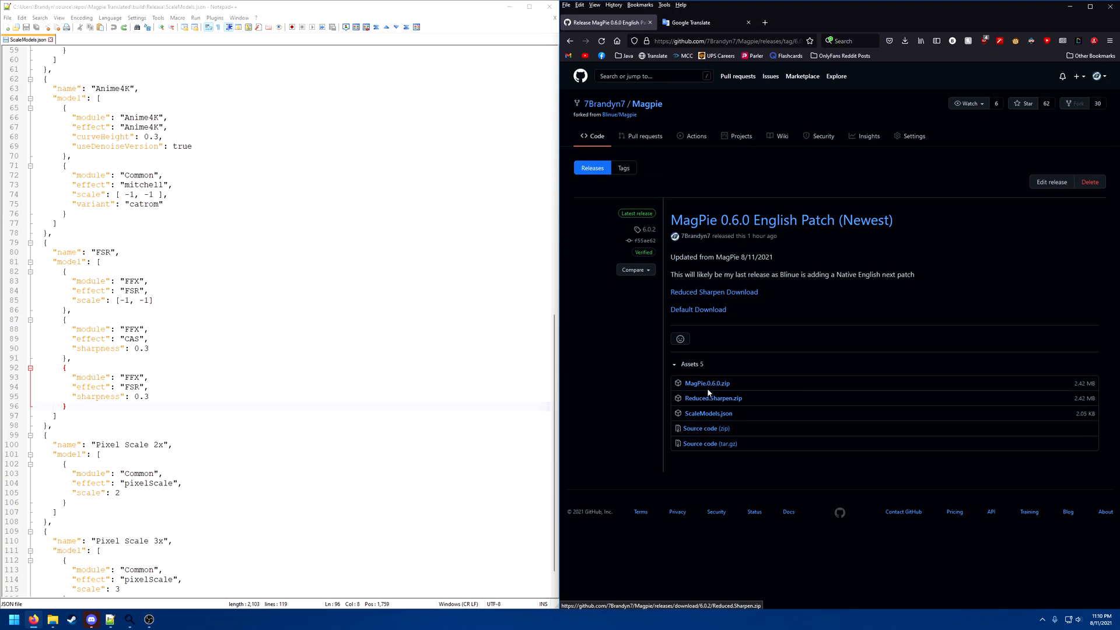
left_click(141, 399)
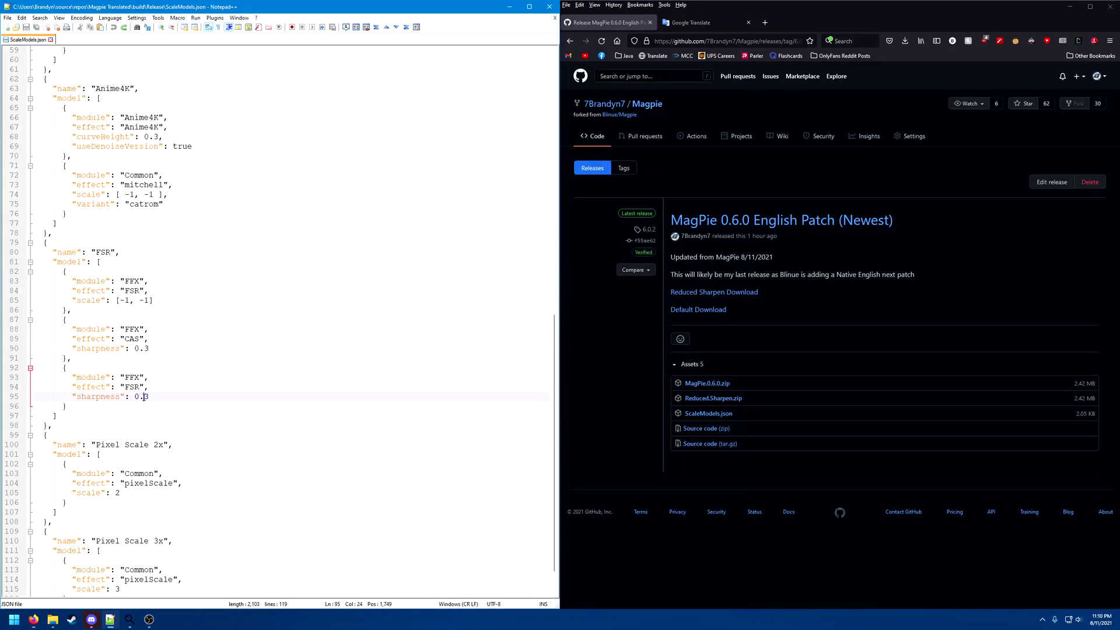
left_click(144, 348)
left_click(172, 388)
left_click(115, 407)
left_click(154, 396)
left_click(148, 620)
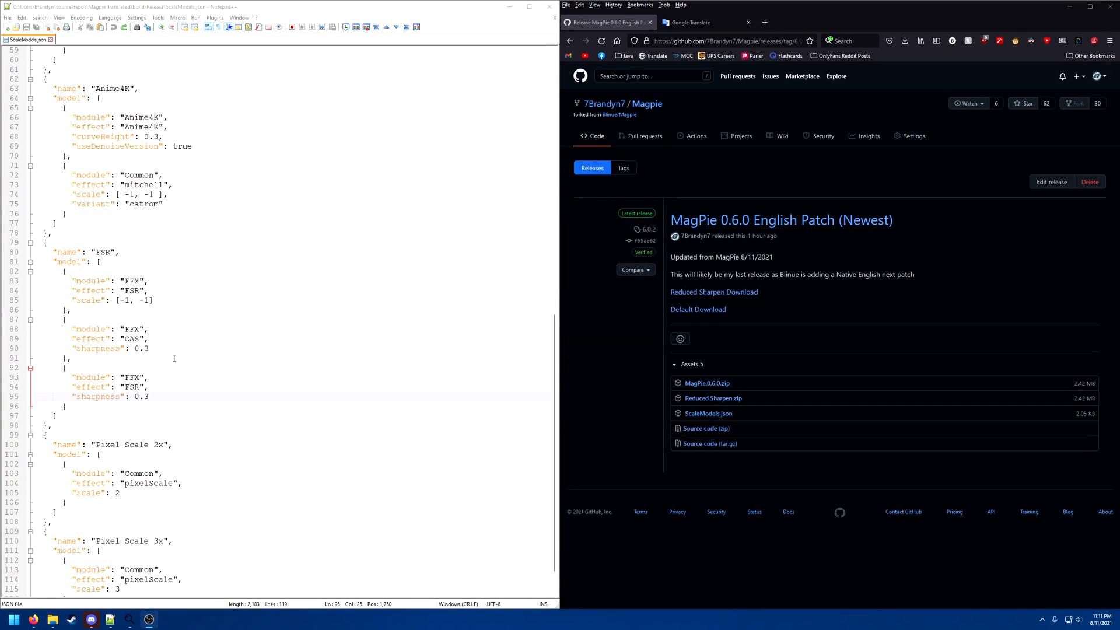
double_click(145, 348)
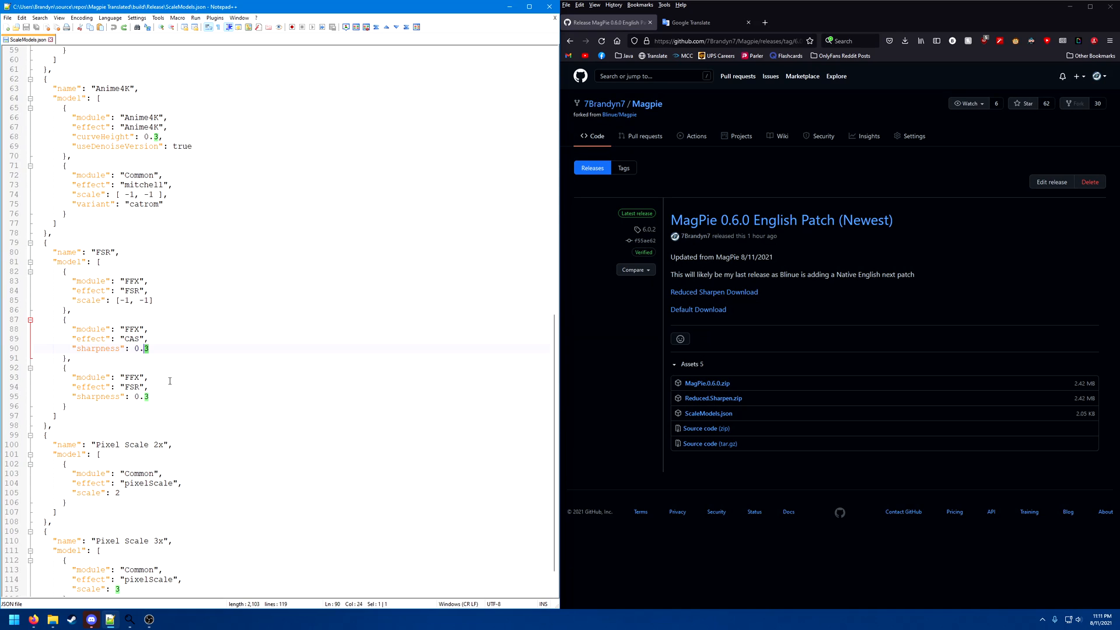
double_click(145, 396)
left_click(151, 397)
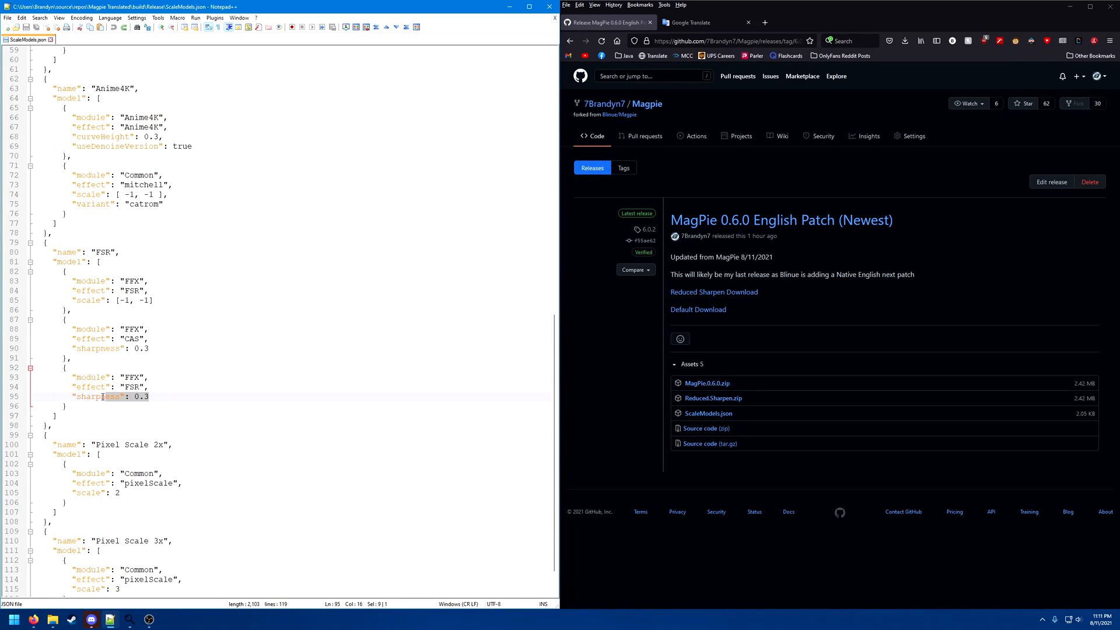
left_click_drag(103, 397, 75, 396)
left_click(159, 393)
key("Up")
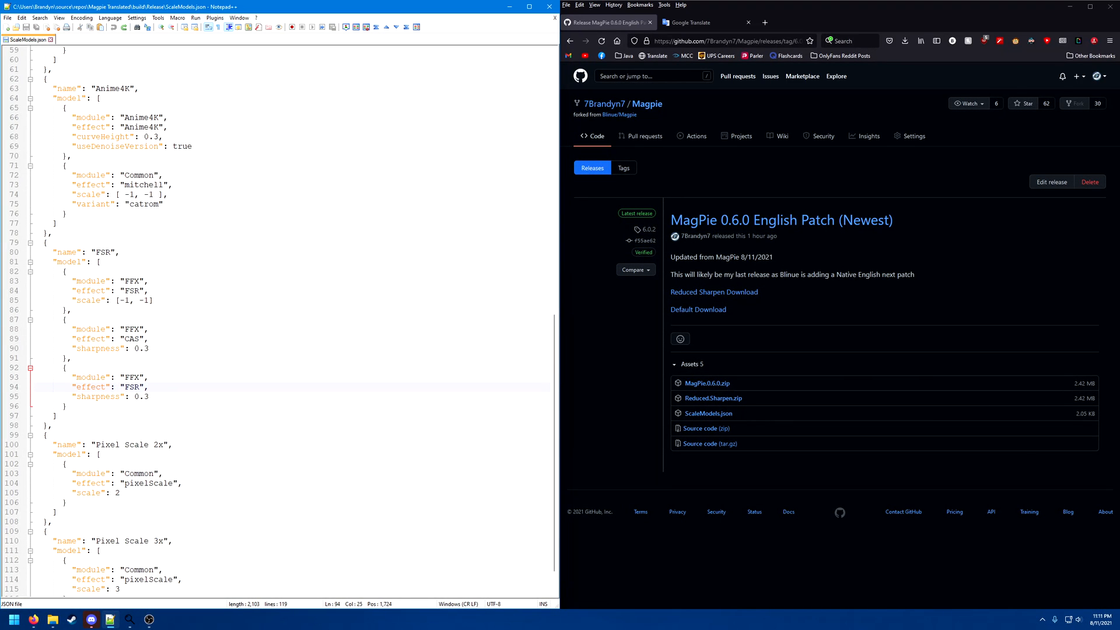